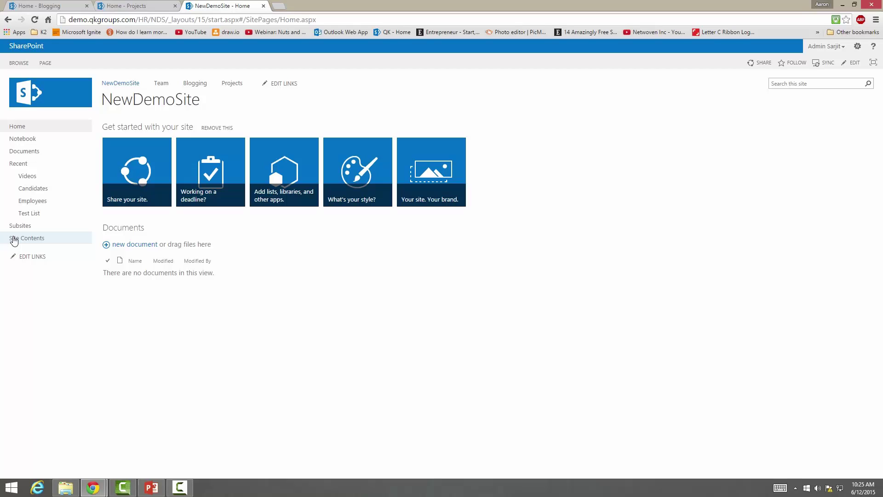
Step: Open NewDemoSite's Site Contents page from the Quick Launch navigation
left_click(13, 239)
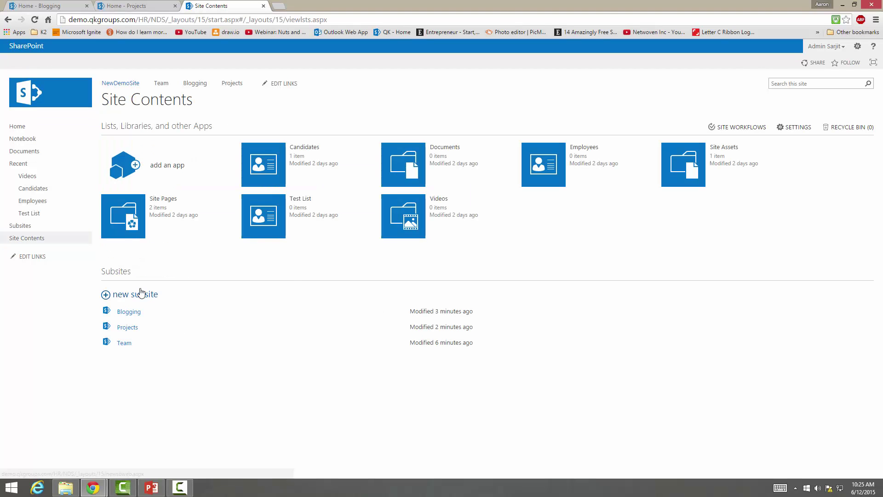
Step: Create a new subsite from the Community Site template, titled 'Community' with URL name Community
left_click(140, 293)
left_click(227, 297)
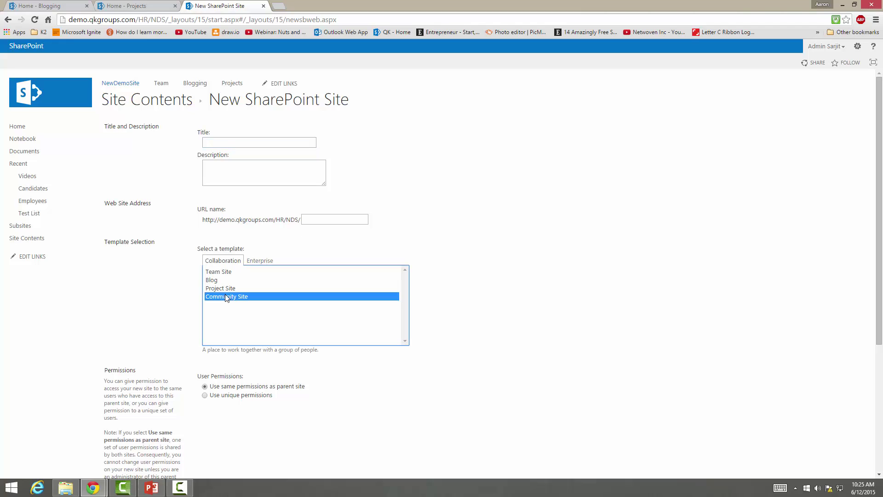
left_click(280, 147)
type("C")
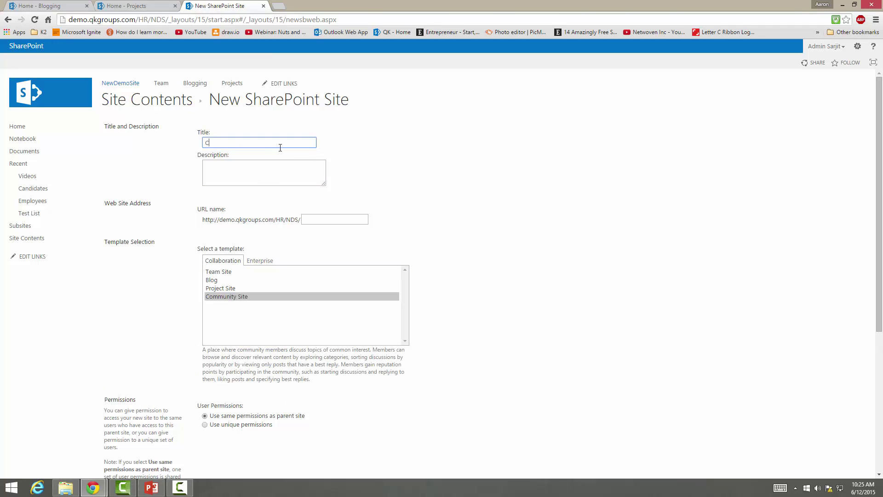
type("ommunity")
left_click(359, 219)
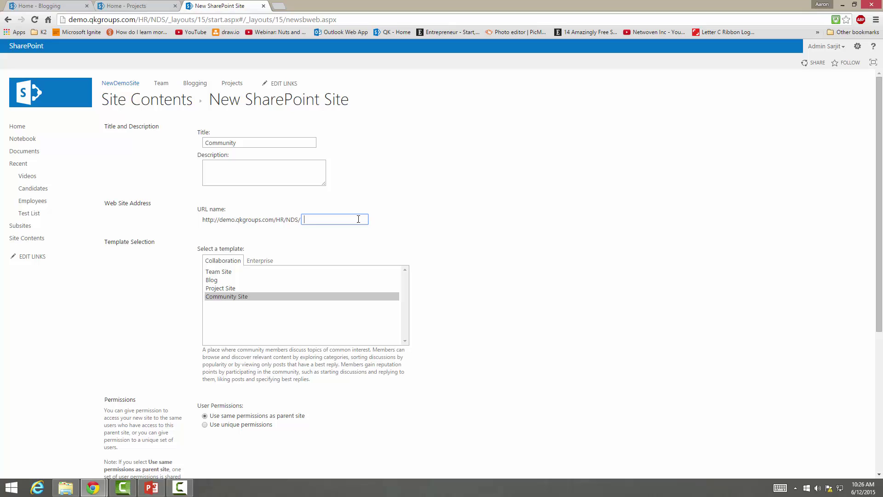
type("Commuinity")
scroll(561, 318, "down", 5)
scroll(482, 400, "up", 2)
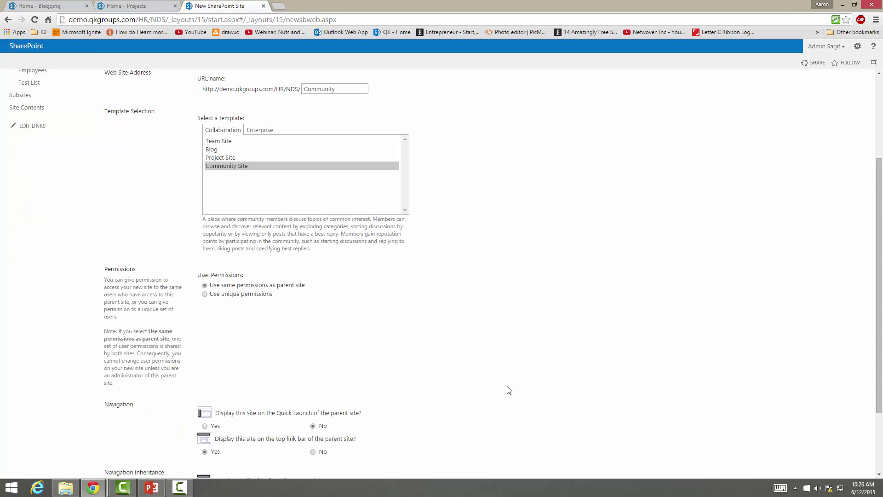
key("Return")
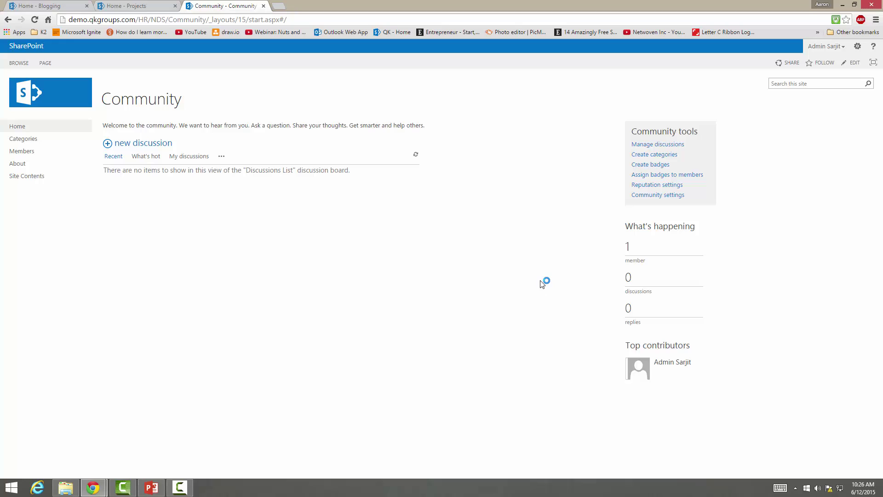
Step: Post the 'Lets get started' discussion in General, noting project (A) work and inviting brainstorming
left_click(143, 143)
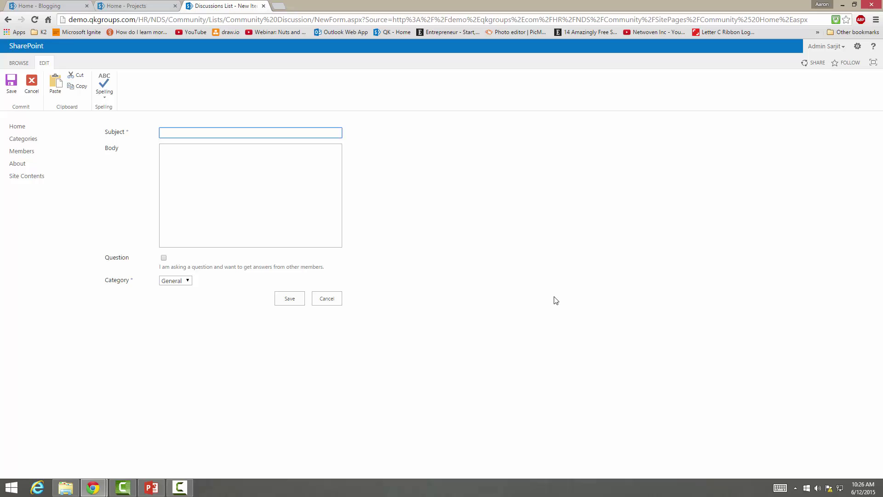
type("Lets get stat")
type("ted on")
key("BackSpace")
key("BackSpace")
left_click(240, 175)
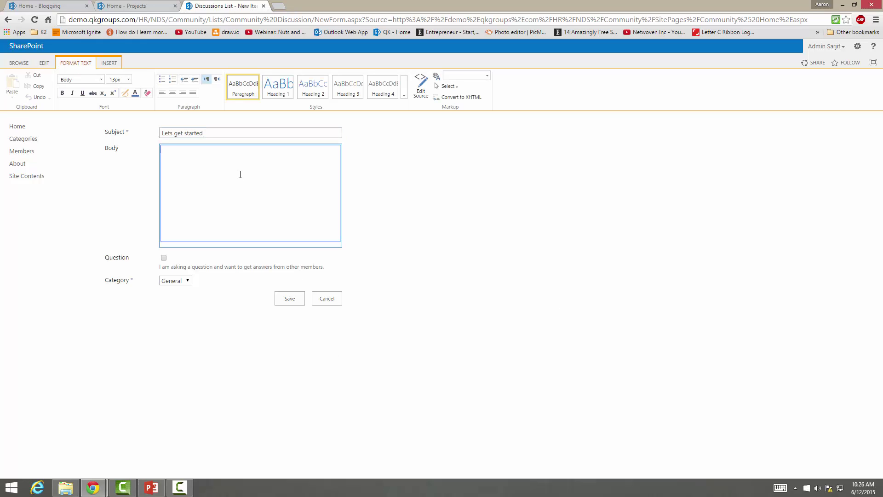
type("We have alot of work to do for our projec")
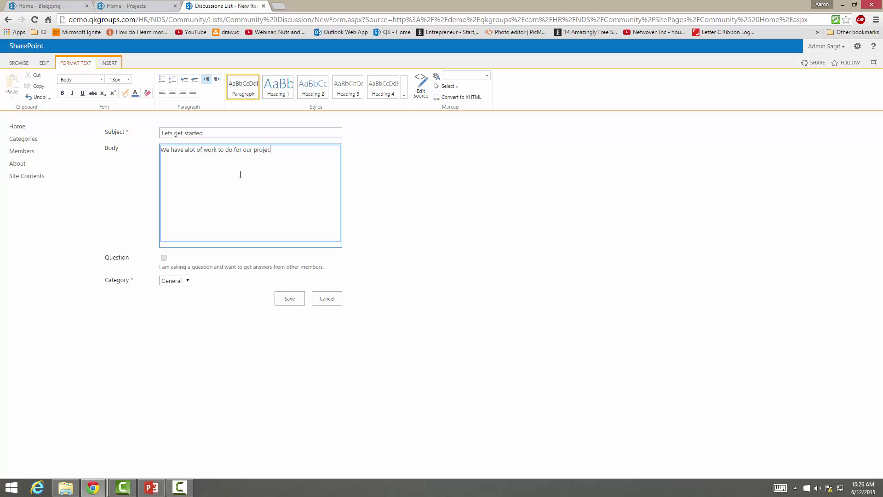
type("t((A). e")
key("BackSpace")
type("Lets brainstorm some ideas.")
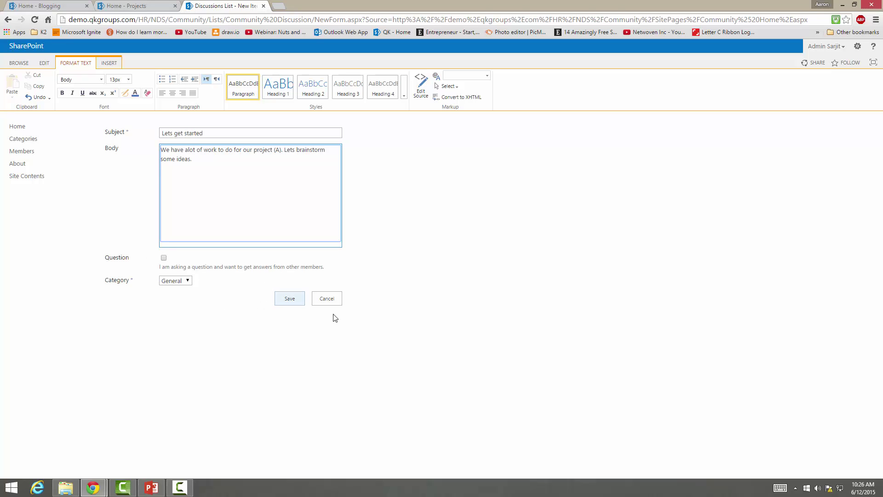
left_click(188, 283)
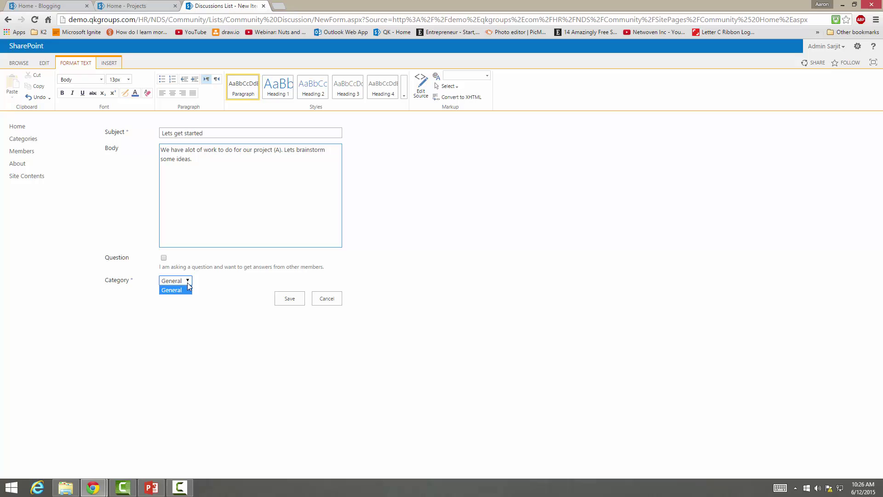
left_click(188, 284)
left_click(295, 301)
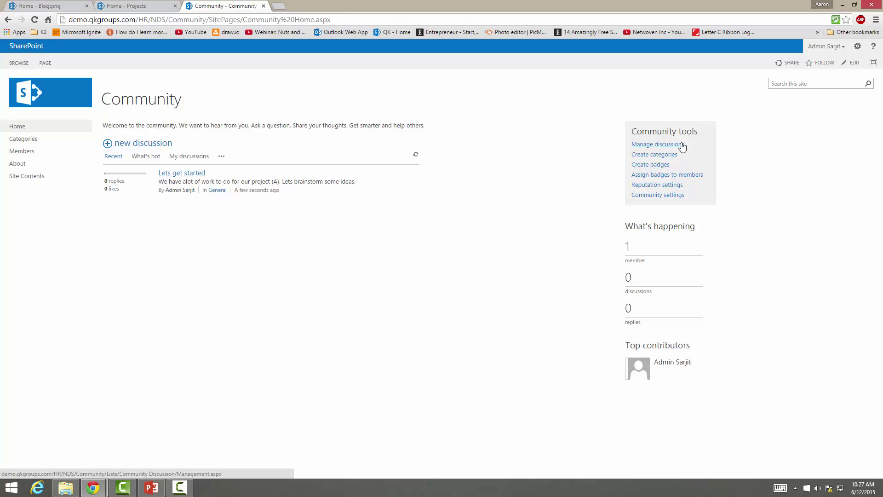
Step: Review the Expert and Professional badges in the Badges list, then close that tab
left_click(661, 164)
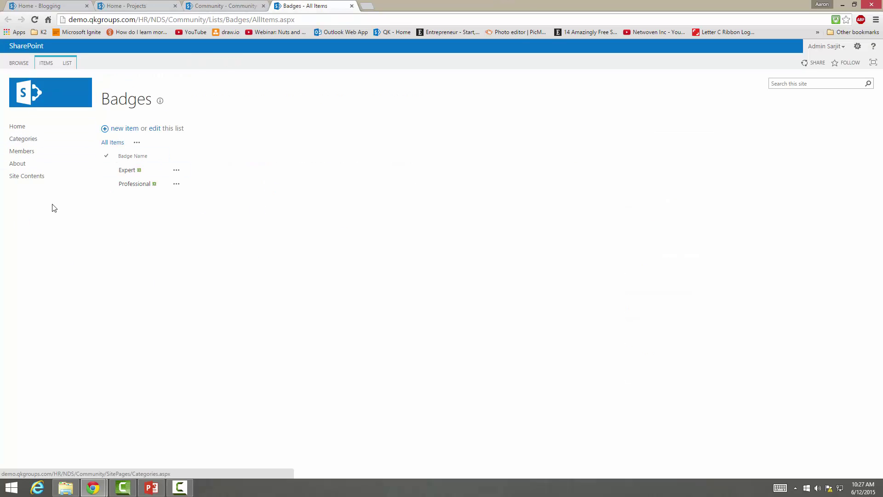
left_click(352, 5)
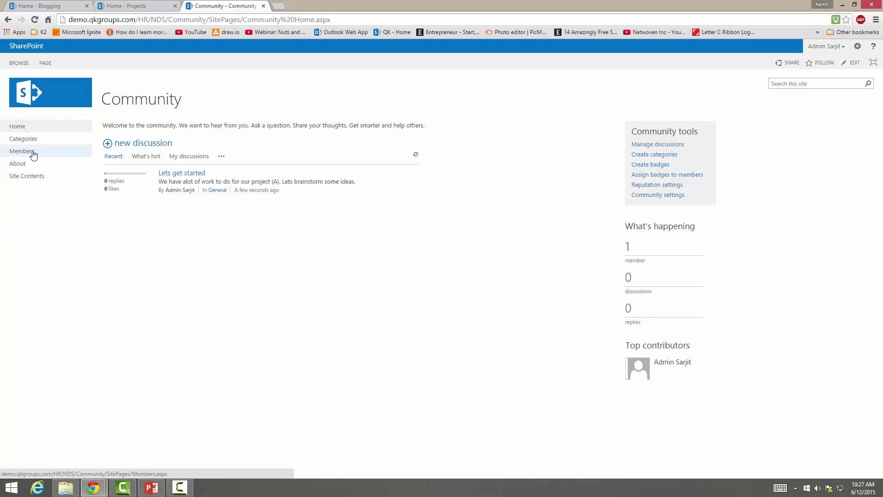
Step: View the About page, then the Members page listing one member with reputation score 10
left_click(17, 165)
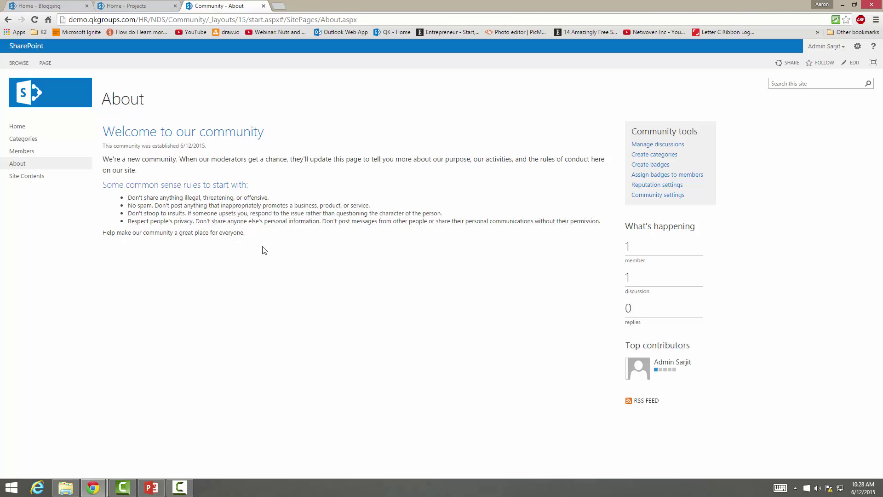
left_click(38, 152)
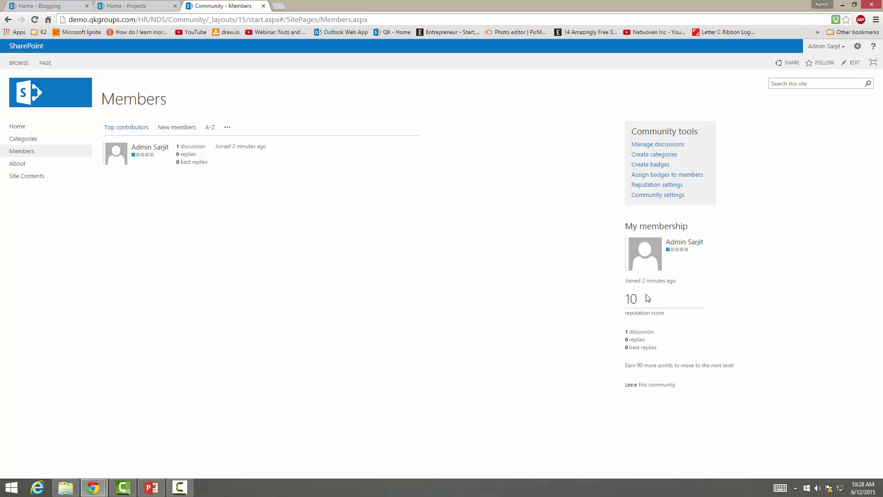
left_click_drag(648, 298, 627, 296)
left_click(628, 299)
left_click_drag(622, 368, 653, 366)
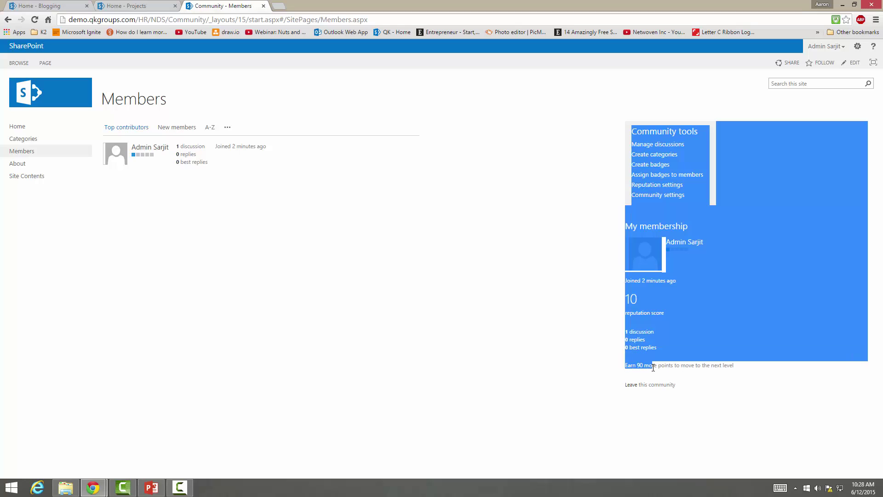
left_click(722, 389)
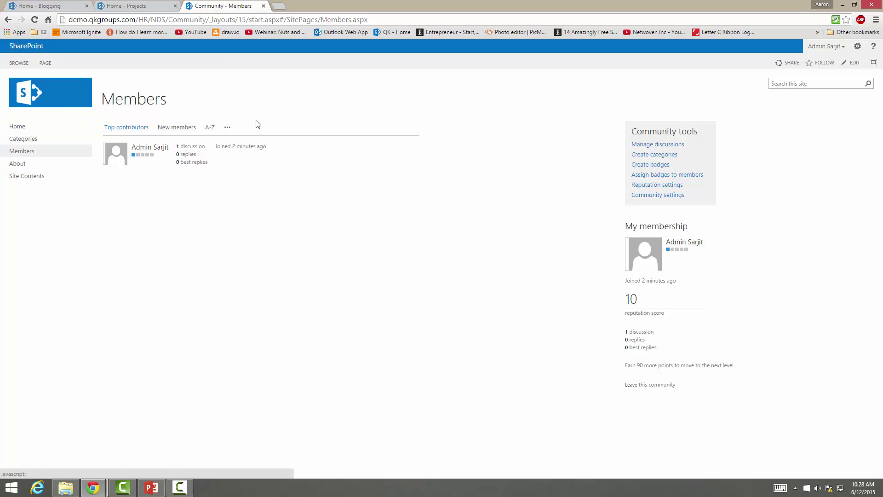
Step: Go back to the Community home page and check the Settings gear menu
left_click(17, 127)
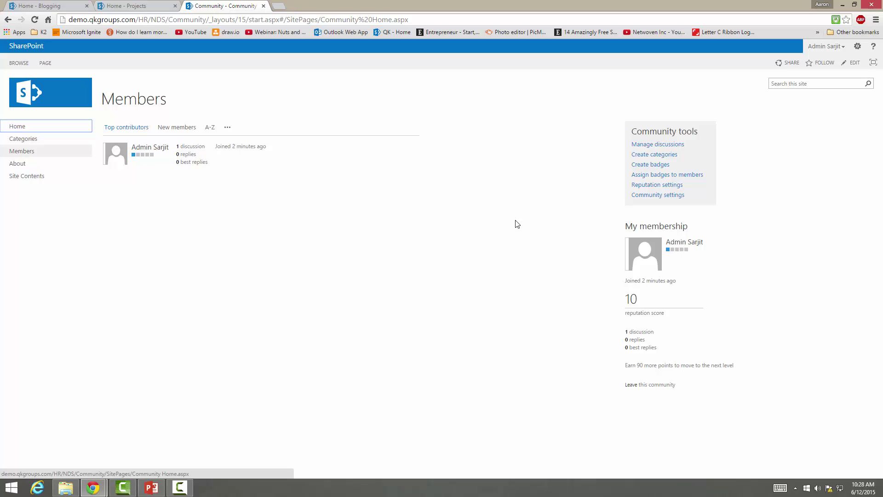
left_click(857, 46)
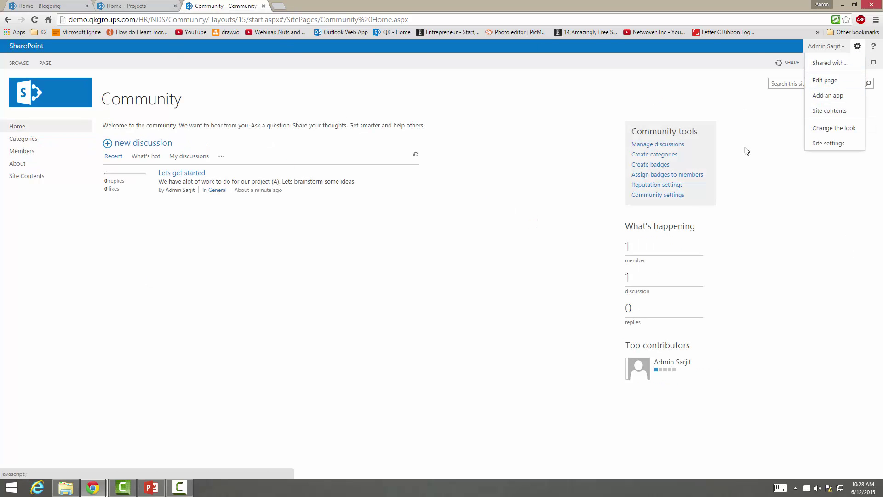